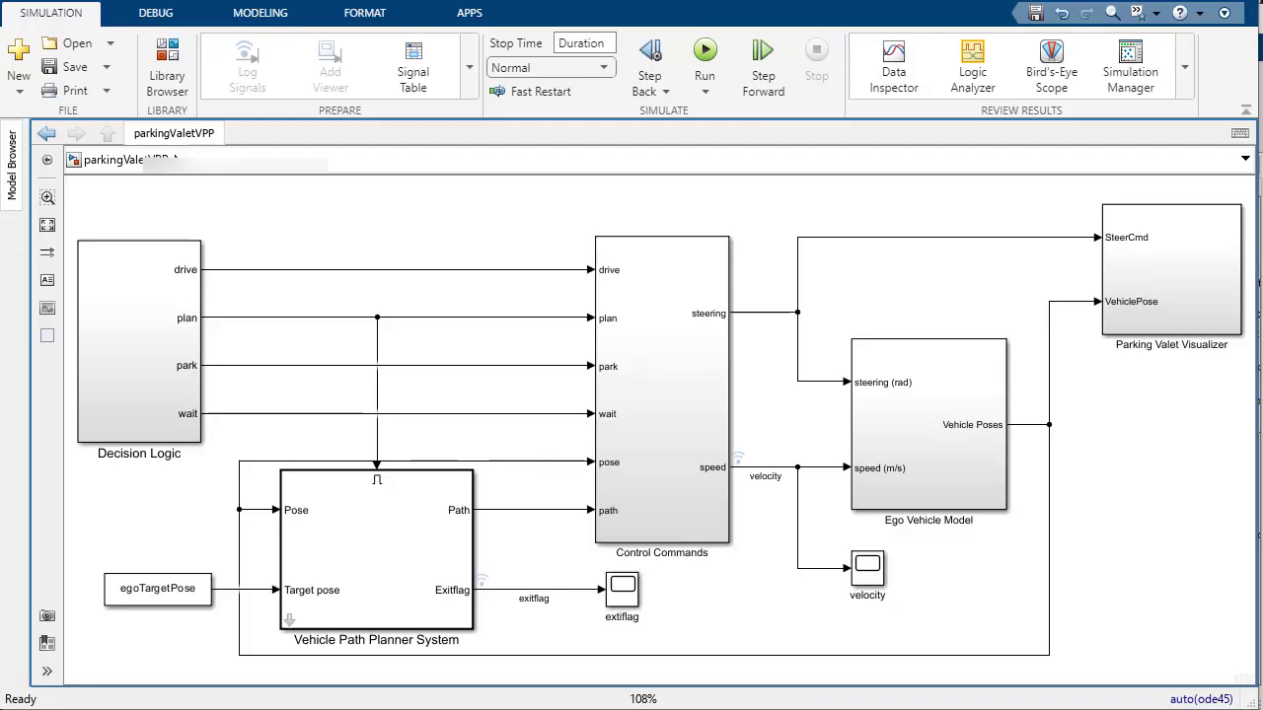
Run the parkingValetVPP simulation and watch the car park in a lower garage slot.
{"action": "left_click", "coordinate": [705, 54]}
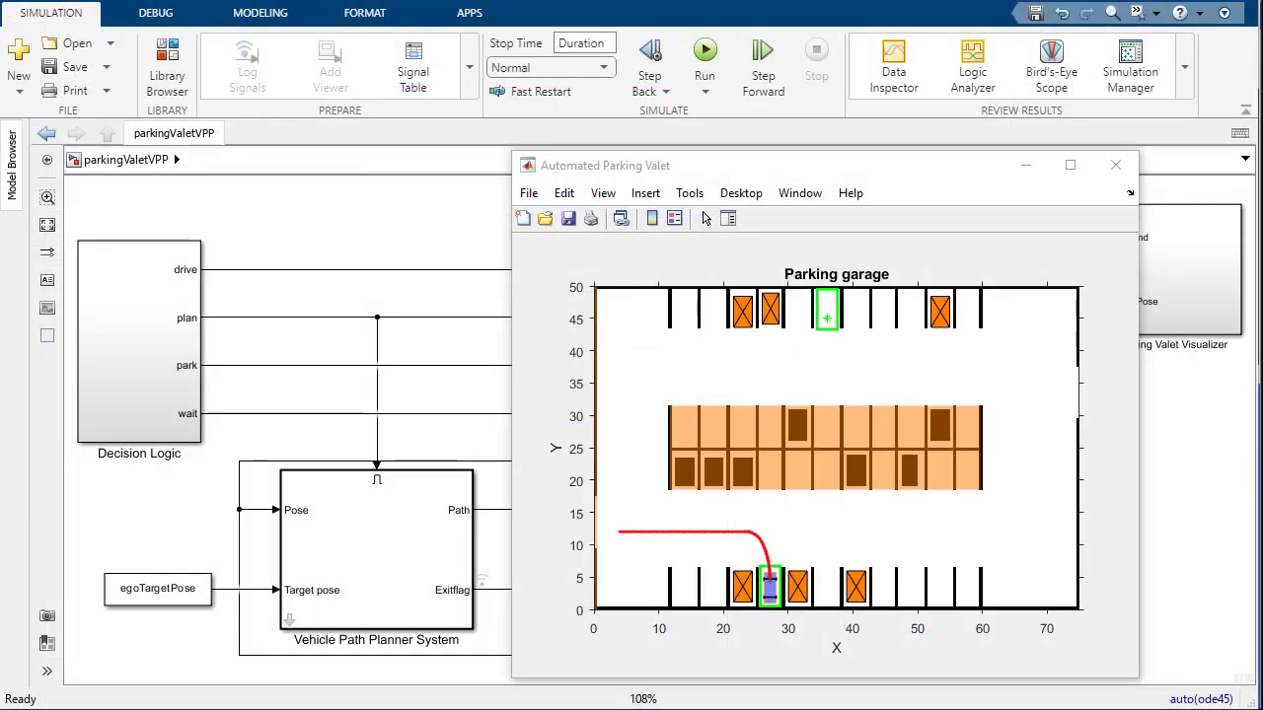
Rerun the parkingValetVPP simulation so the car parks in the upper target slot.
{"action": "left_click", "coordinate": [704, 52]}
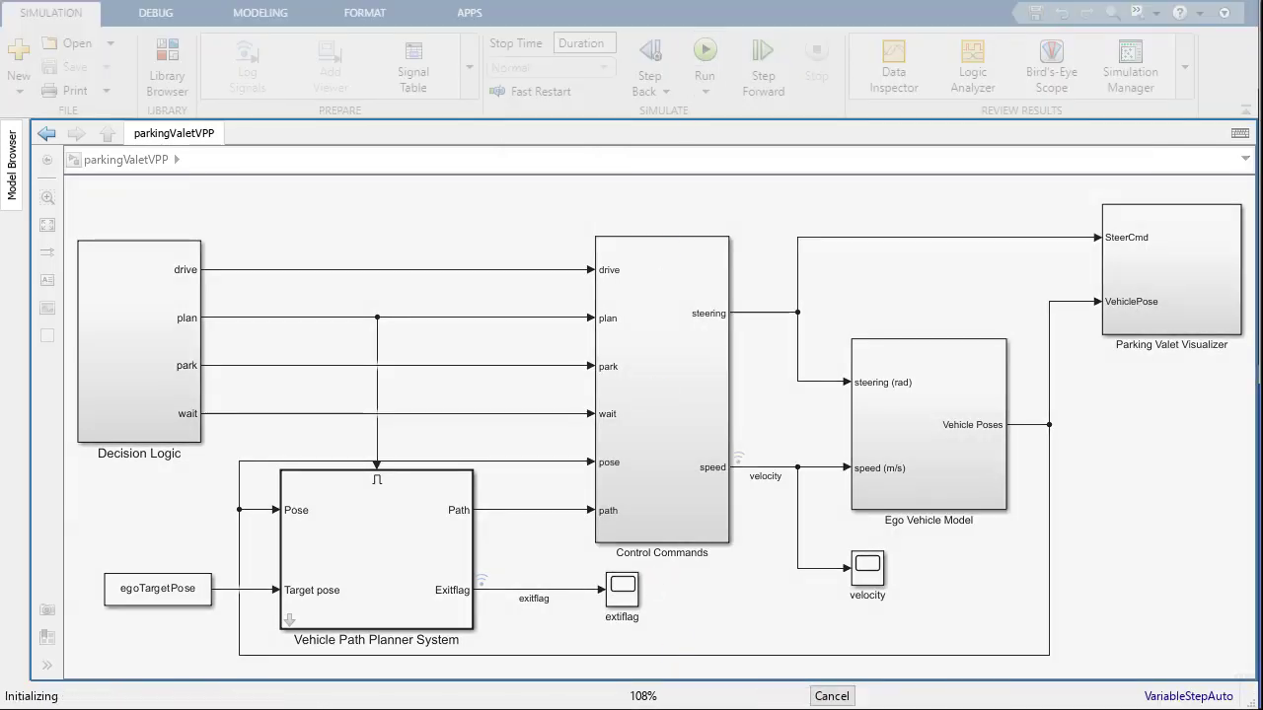